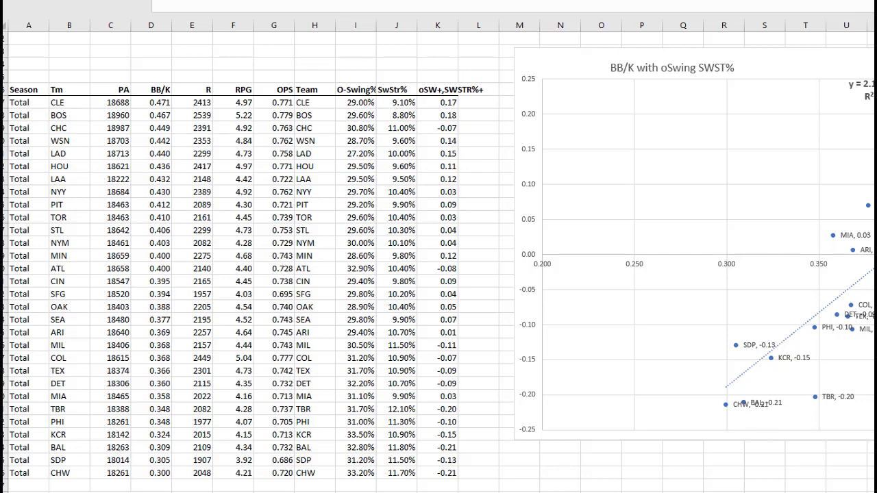
Move the BB/K with oSwing SWST% scatter chart left toward the team statistics table.
{"action": "left_click", "coordinate": [689, 43]}
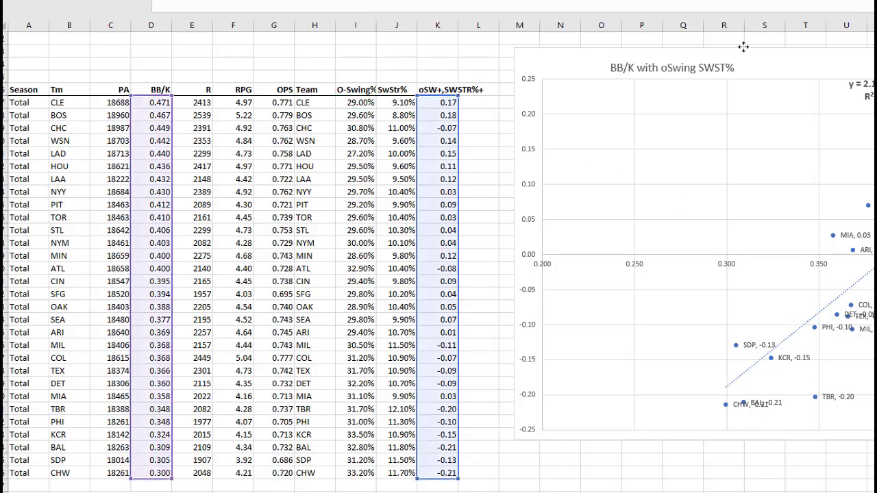
{"action": "left_click_drag", "start_coordinate": [689, 43], "coordinate": [566, 54]}
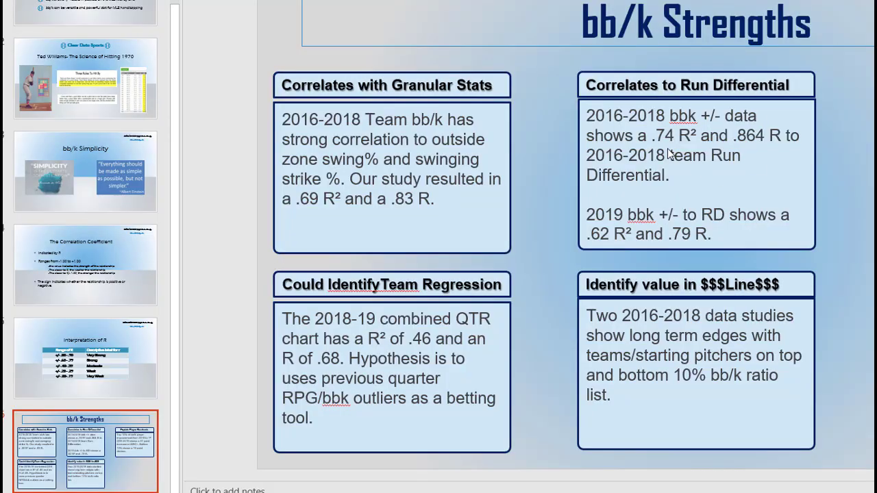
On the PowerPoint bb/k Strengths slide, retype the first letter of "team" as lowercase "t" in the Correlates to Run Differential text.
{"action": "left_click", "coordinate": [679, 155]}
{"action": "key", "text": "BackSpace"}
{"action": "type", "text": "t"}
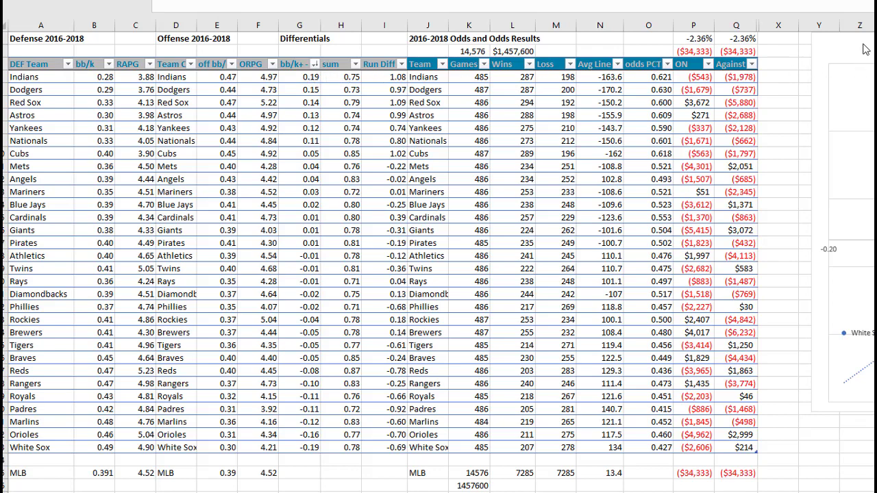
In the Excel sheet with 2016-2018 defense, offense and odds results, move the scatter chart left over the team table.
{"action": "mouse_move", "coordinate": [848, 43]}
{"action": "left_mouse_down"}
{"action": "mouse_move", "coordinate": [297, 52]}
{"action": "mouse_move", "coordinate": [164, 44]}
{"action": "left_mouse_up"}
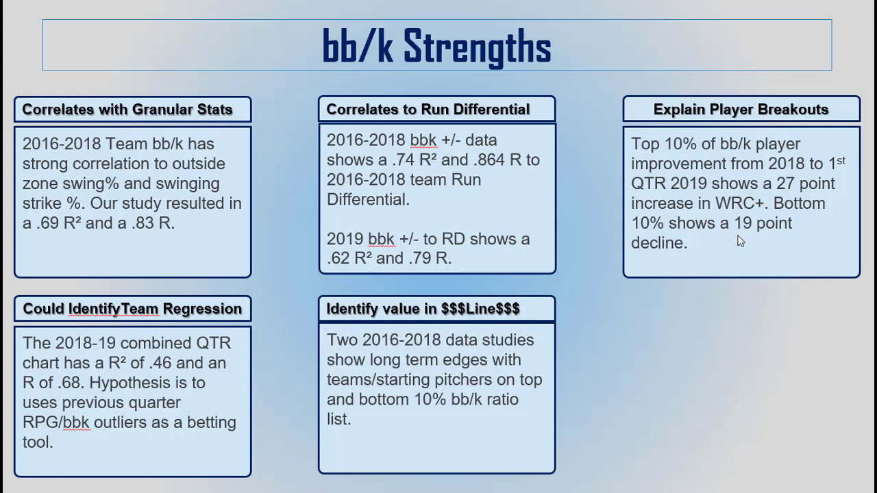
On the player bb/k change sheet, widen column I so the WRC+ change header fits.
{"action": "left_click", "coordinate": [774, 29]}
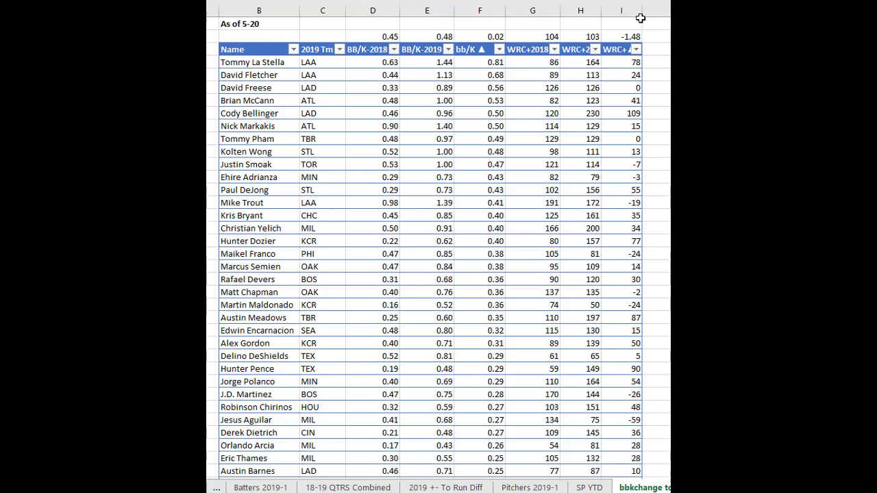
{"action": "left_click_drag", "start_coordinate": [642, 10], "coordinate": [662, 10]}
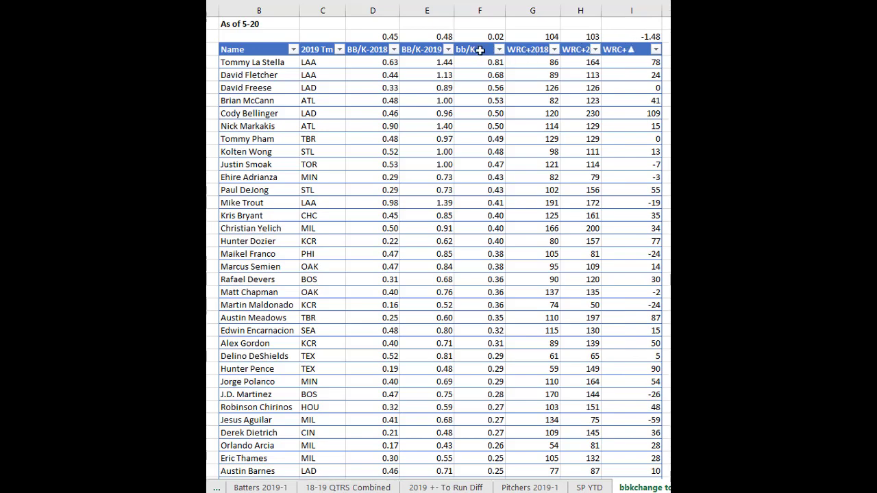
{"action": "left_click", "coordinate": [449, 50]}
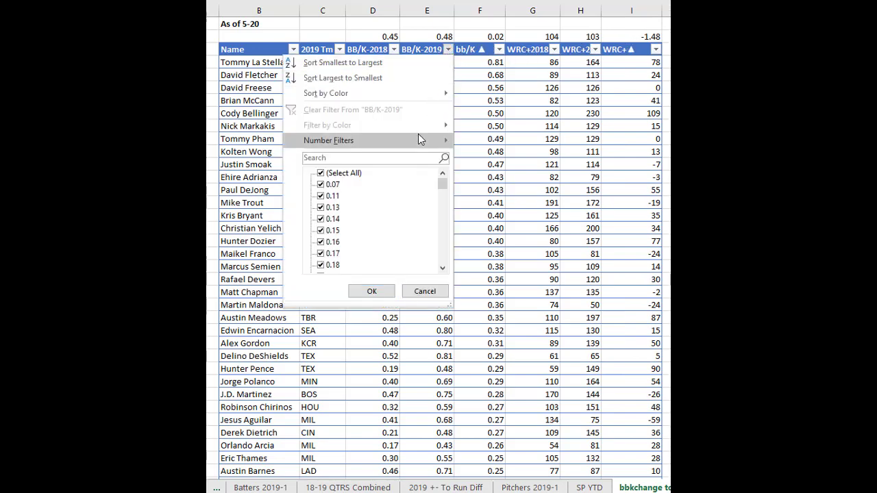
{"action": "mouse_move", "coordinate": [428, 137]}
{"action": "left_click", "coordinate": [507, 250]}
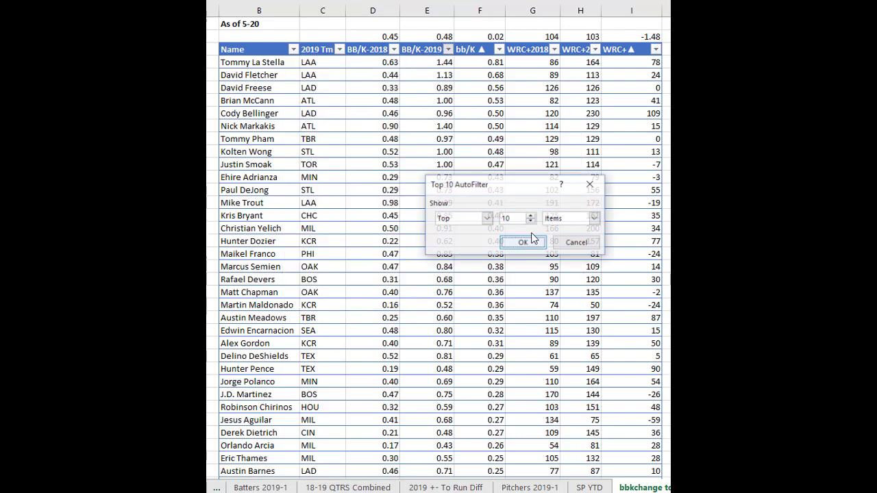
{"action": "left_click", "coordinate": [593, 218]}
{"action": "left_click", "coordinate": [582, 236]}
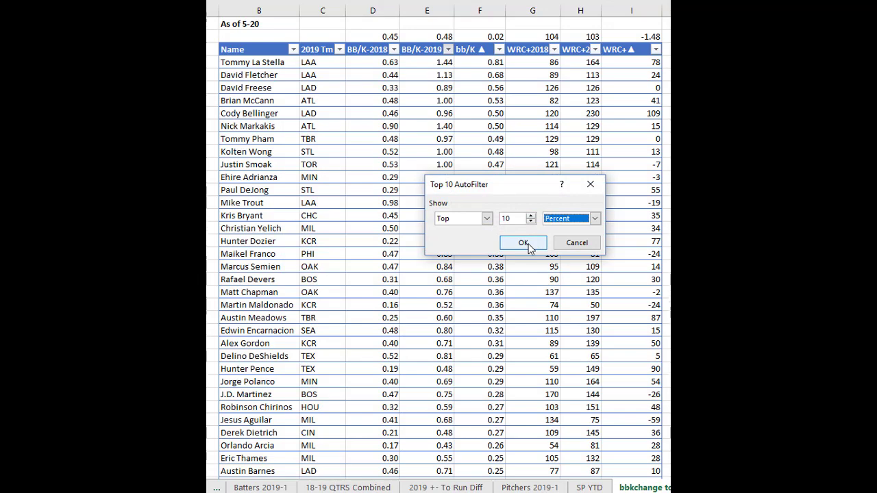
{"action": "left_click", "coordinate": [524, 243]}
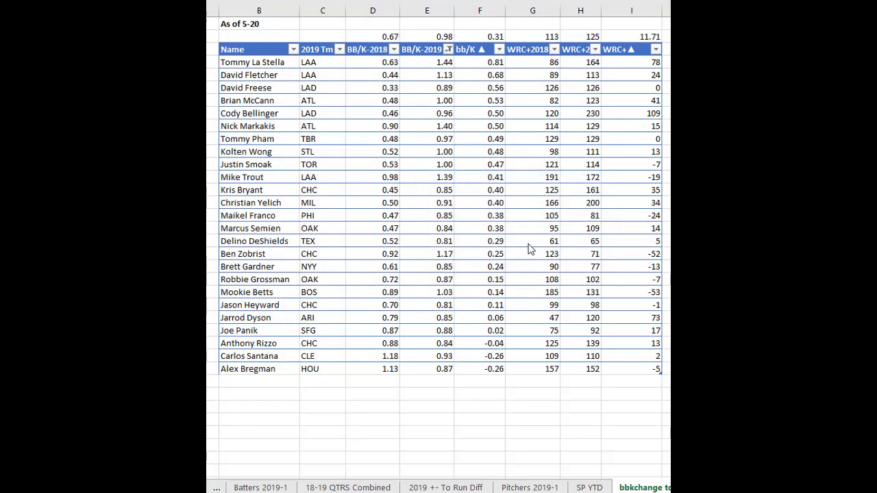
{"action": "key", "text": "ctrl+z"}
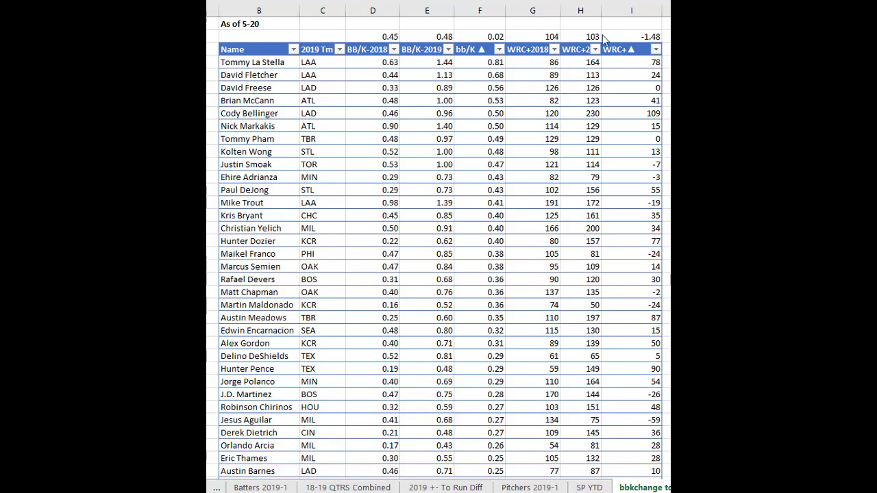
Filter the player table to the top 10 percent of the bb/K change column.
{"action": "left_click", "coordinate": [499, 52]}
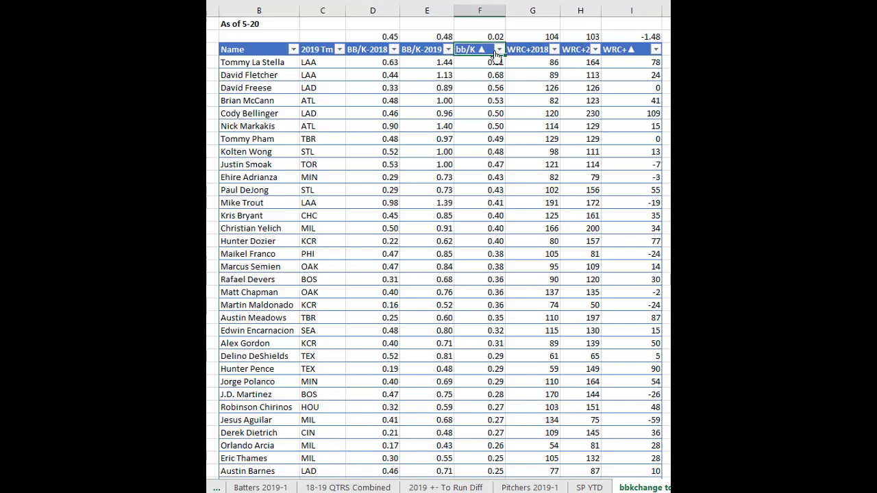
{"action": "mouse_move", "coordinate": [465, 140]}
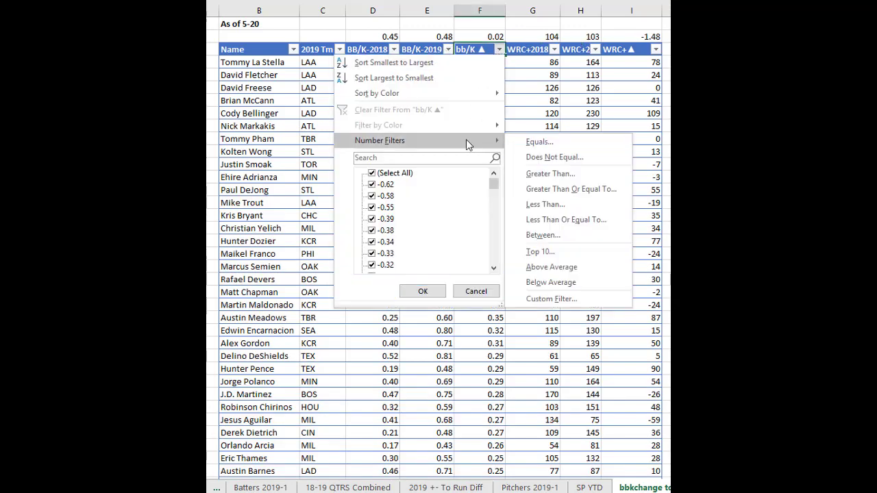
{"action": "left_click", "coordinate": [574, 255]}
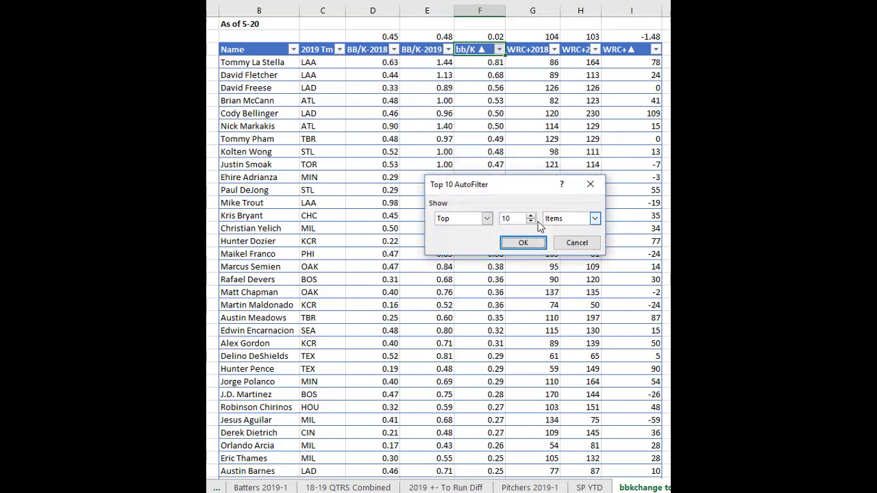
{"action": "left_click", "coordinate": [593, 219]}
{"action": "left_click", "coordinate": [581, 237]}
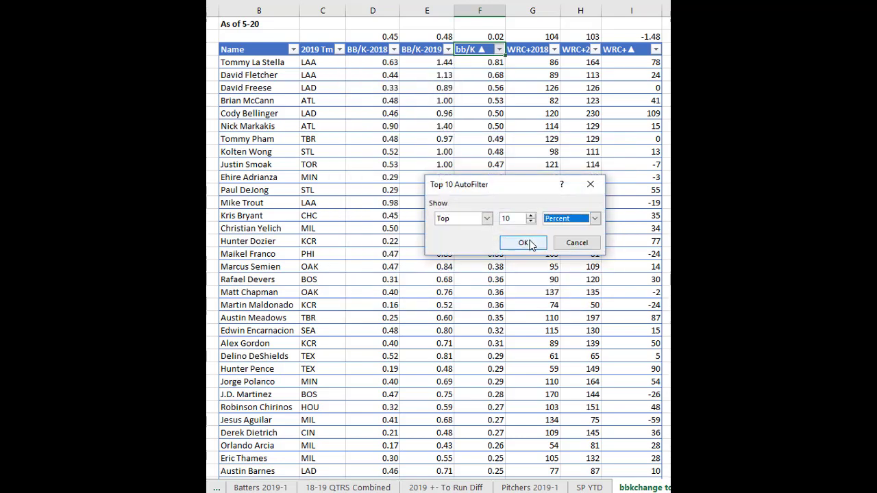
{"action": "left_click", "coordinate": [523, 244]}
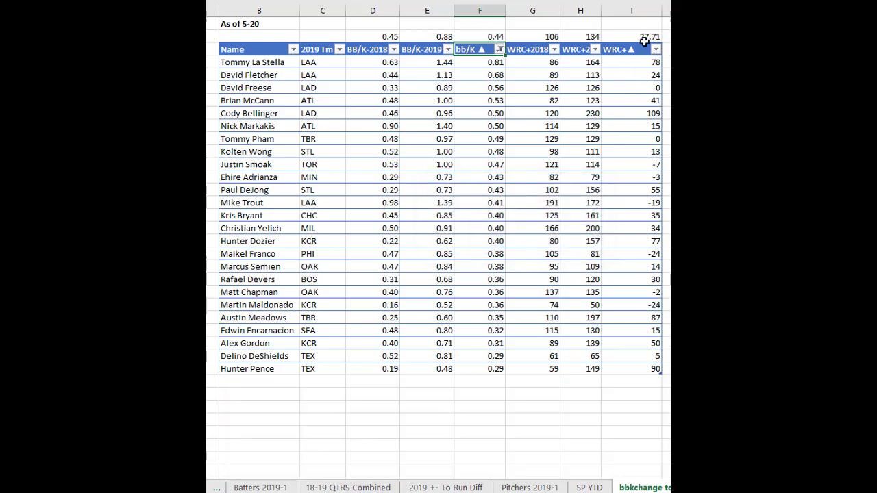
Switch the bb/K change column's filter to show the bottom 10 percent of players.
{"action": "left_click", "coordinate": [500, 49]}
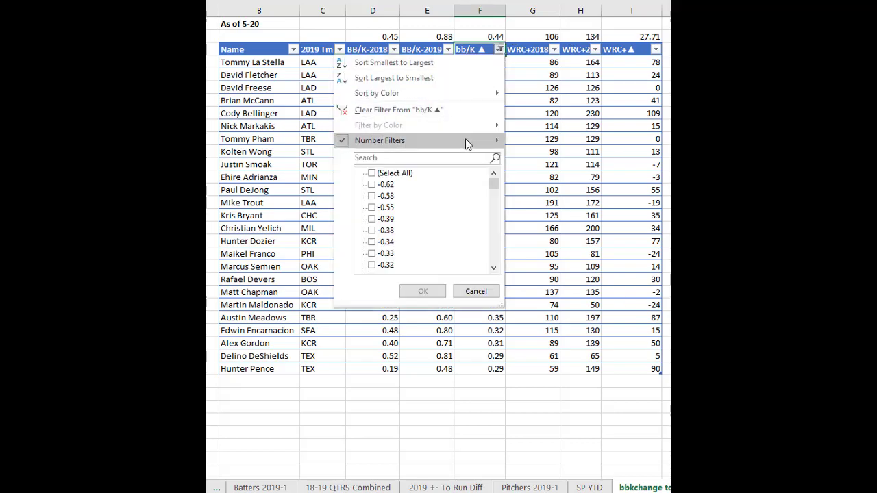
{"action": "mouse_move", "coordinate": [465, 138]}
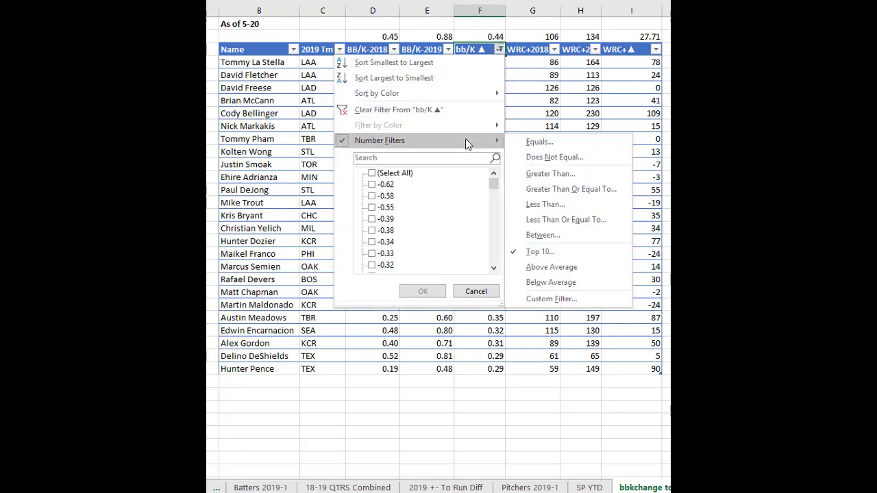
{"action": "left_click", "coordinate": [540, 252]}
{"action": "left_click", "coordinate": [490, 219]}
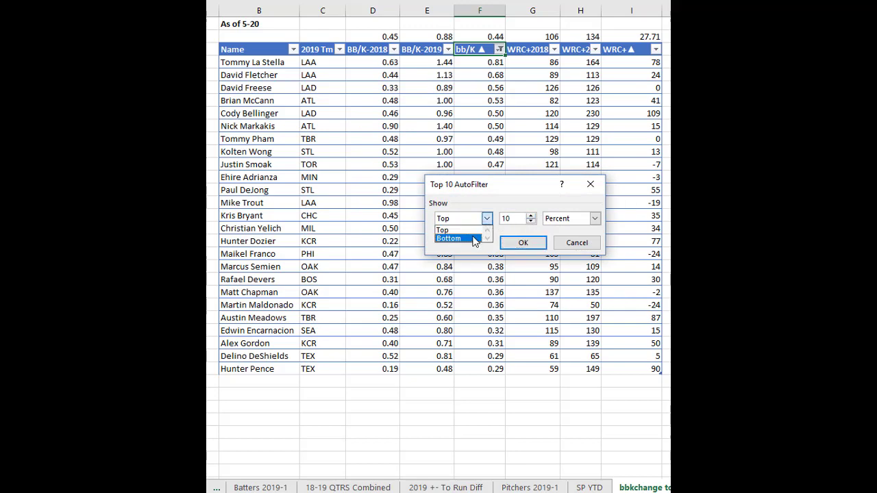
{"action": "left_click", "coordinate": [469, 237]}
{"action": "left_click", "coordinate": [523, 242]}
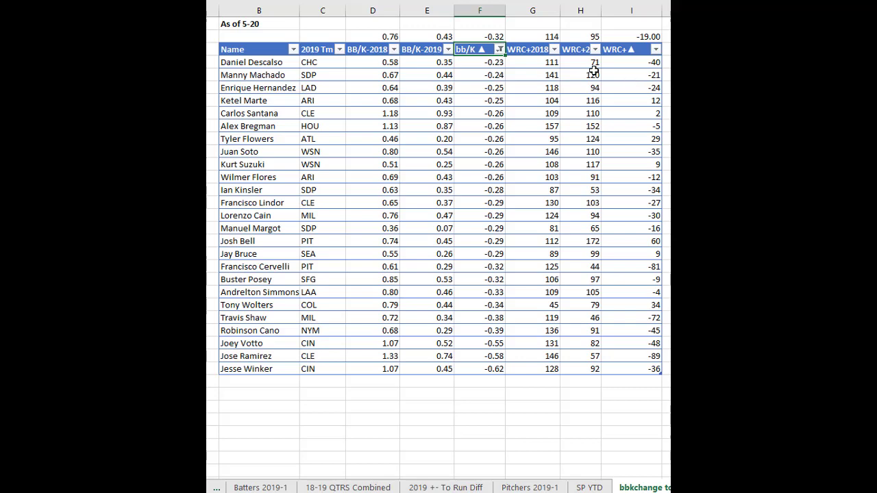
Clear the filter from the bb/K change column of the player table.
{"action": "left_click", "coordinate": [499, 50]}
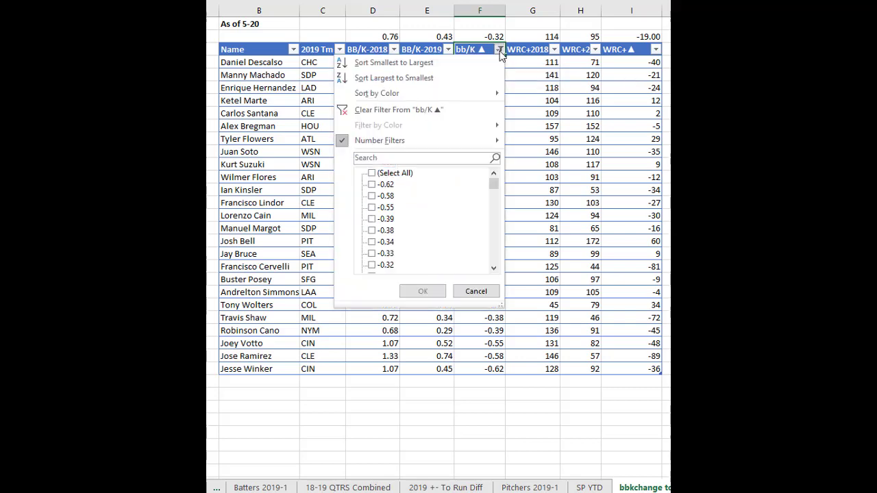
{"action": "left_click", "coordinate": [471, 110]}
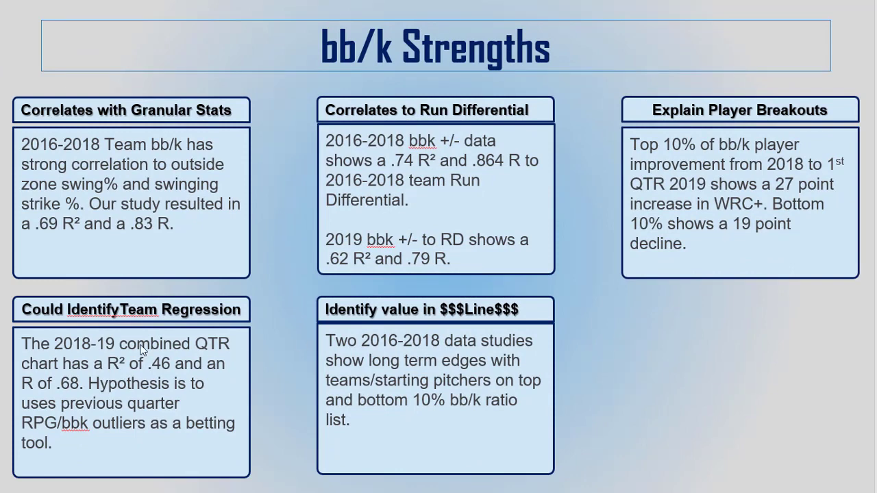
{"action": "left_click", "coordinate": [120, 310]}
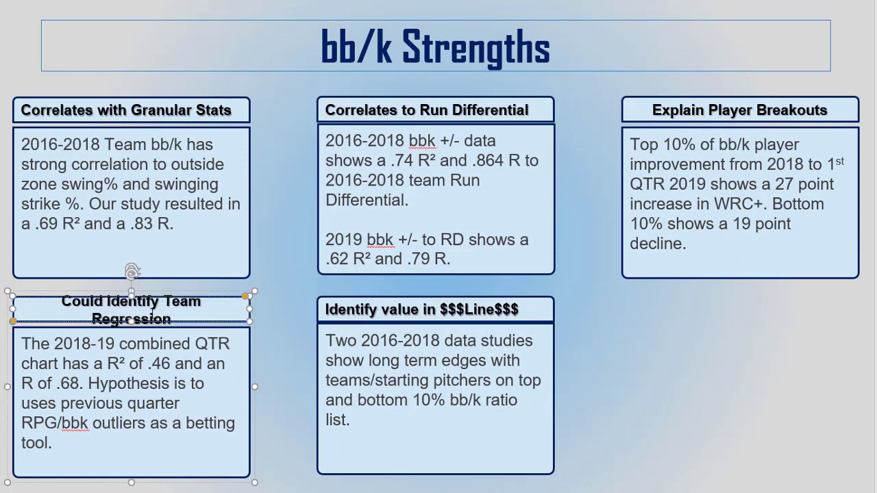
{"action": "key", "text": "BackSpace"}
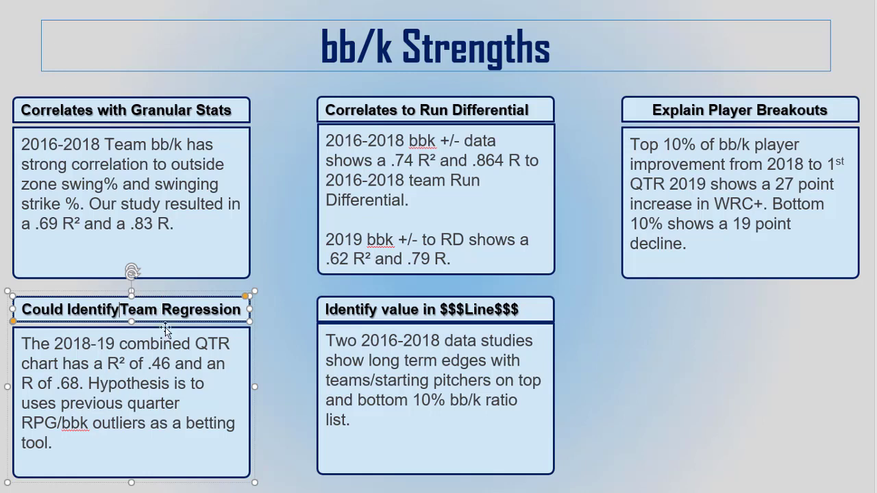
{"action": "left_click", "coordinate": [179, 439]}
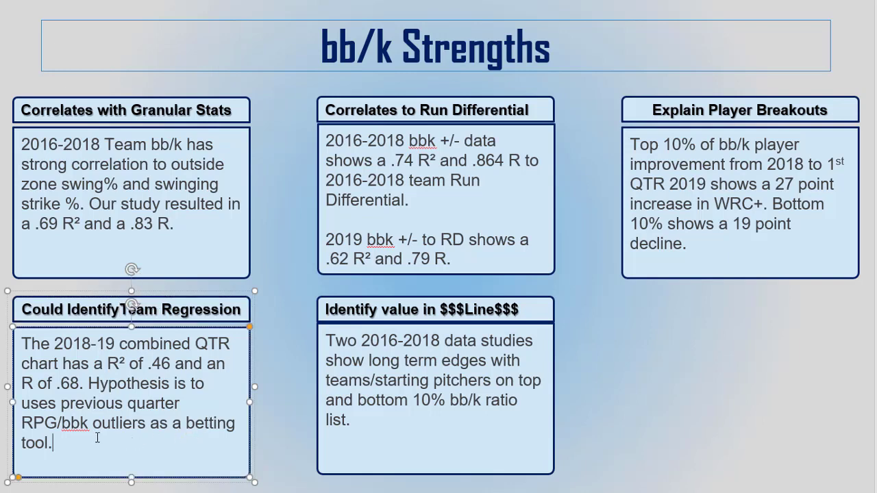
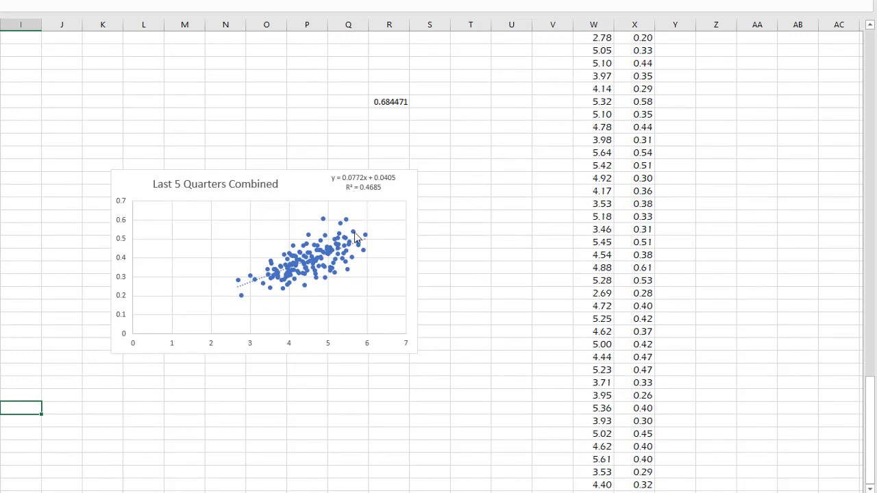
Examine the 2017 and 2018 Batters and Pitchers lists together with the batters' scatter chart and the bbk 2017 to bbk 2018 Pitchers chart.
{"action": "left_click", "coordinate": [293, 269]}
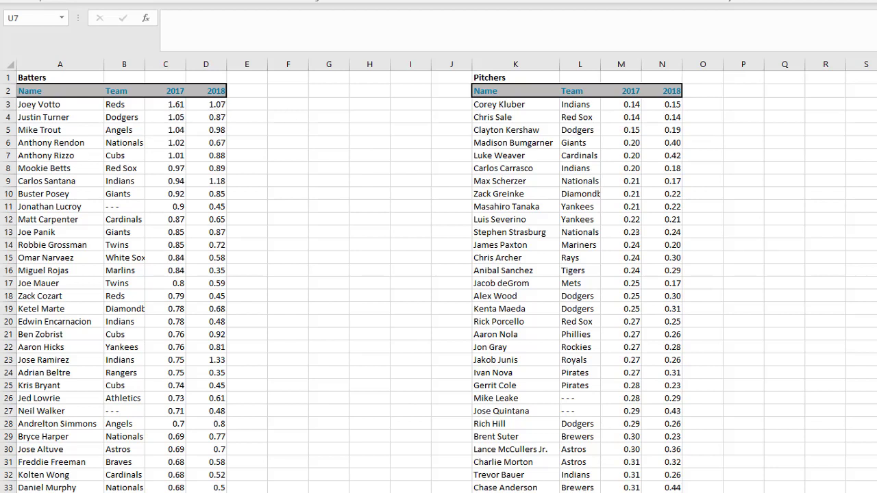
{"action": "scroll", "coordinate": [8, 156], "scroll_direction": "down", "scroll_amount": 20}
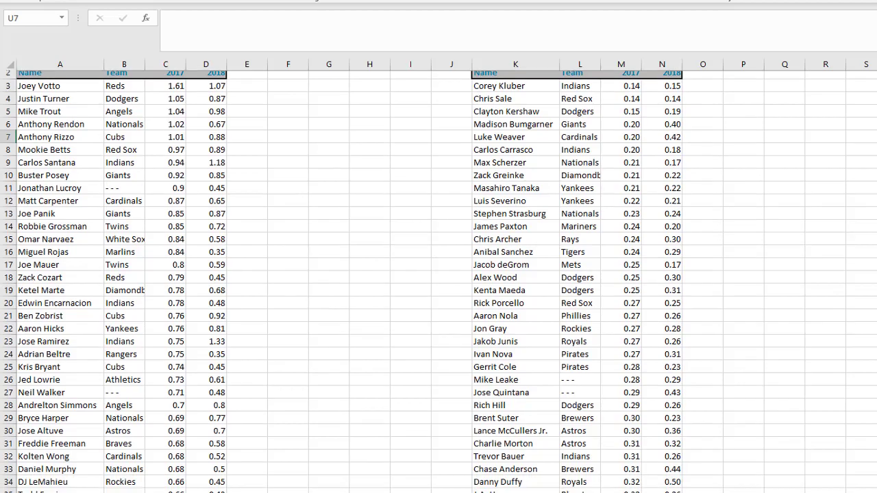
{"action": "scroll", "coordinate": [8, 156], "scroll_direction": "up", "scroll_amount": 3}
{"action": "scroll", "coordinate": [438, 281], "scroll_direction": "down", "scroll_amount": 20}
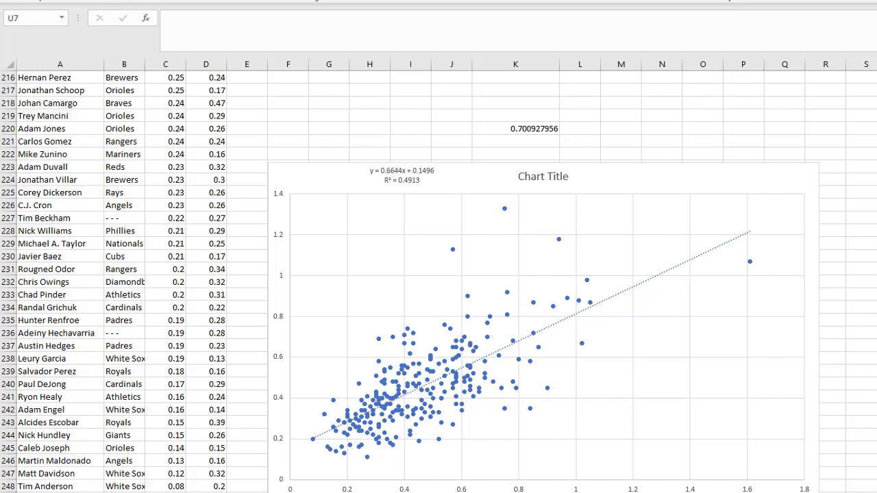
{"action": "scroll", "coordinate": [439, 274], "scroll_direction": "up", "scroll_amount": 2}
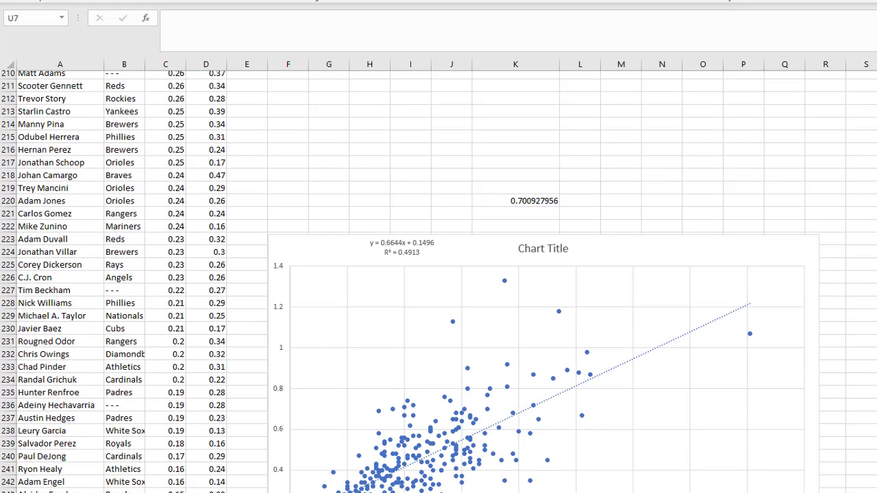
{"action": "scroll", "coordinate": [439, 274], "scroll_direction": "down", "scroll_amount": 2}
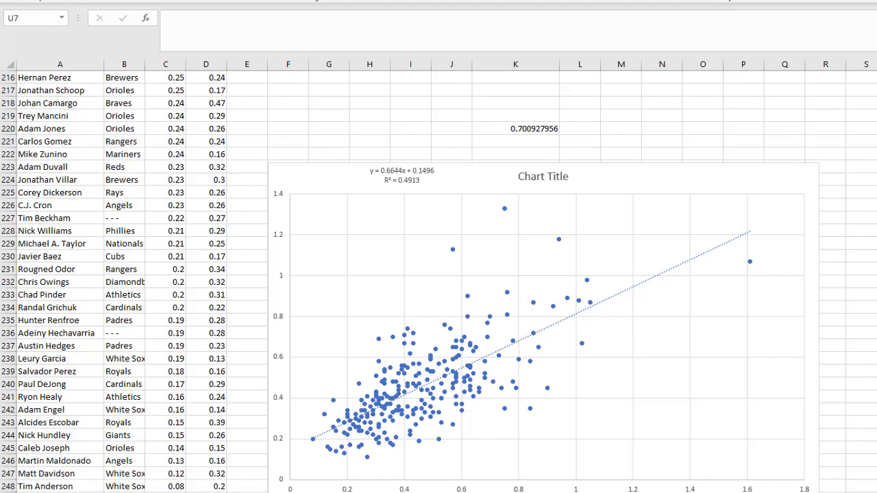
{"action": "scroll", "coordinate": [439, 274], "scroll_direction": "up", "scroll_amount": 20}
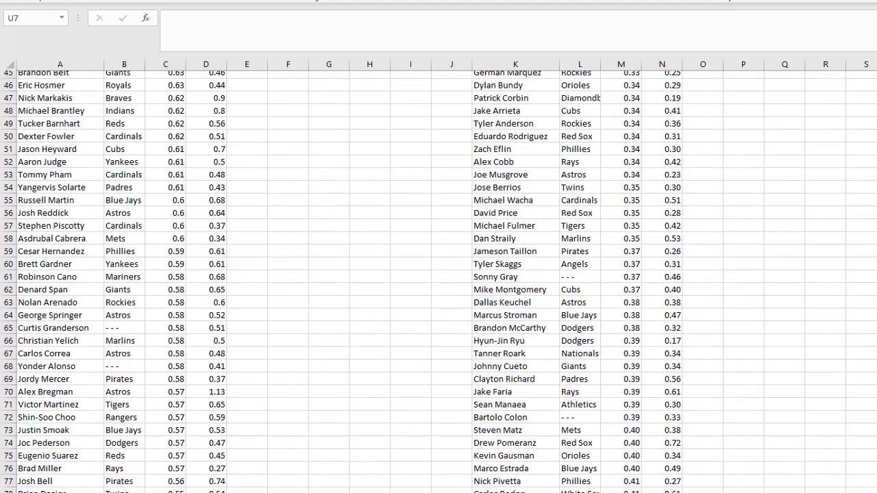
{"action": "scroll", "coordinate": [438, 274], "scroll_direction": "down", "scroll_amount": 12}
{"action": "scroll", "coordinate": [439, 274], "scroll_direction": "down", "scroll_amount": 2}
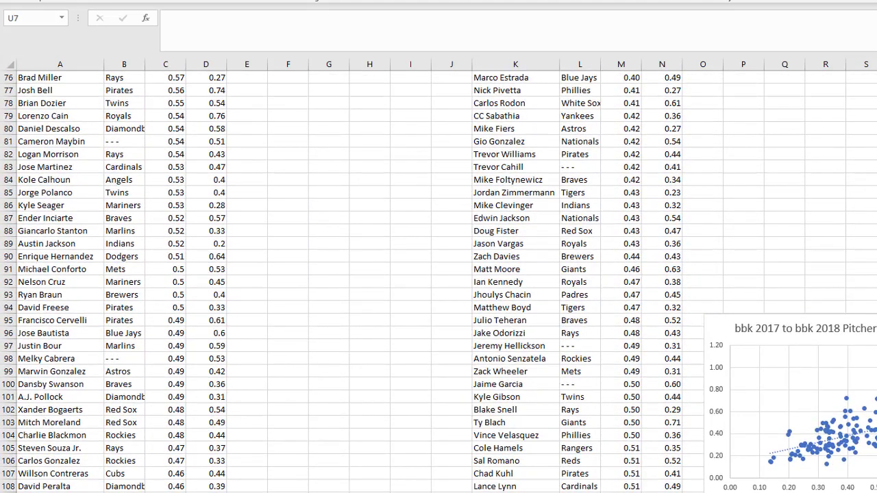
{"action": "scroll", "coordinate": [439, 274], "scroll_direction": "right", "scroll_amount": 1}
{"action": "scroll", "coordinate": [746, 420], "scroll_direction": "right", "scroll_amount": 5}
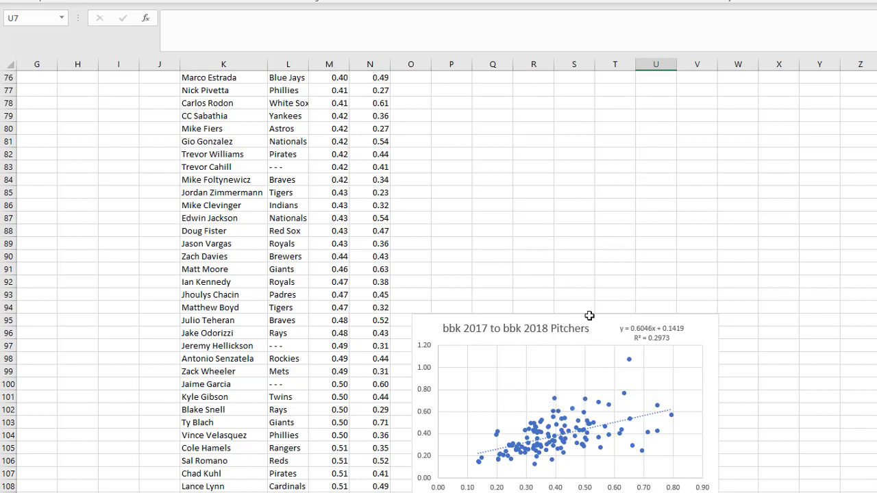
{"action": "scroll", "coordinate": [579, 445], "scroll_direction": "left", "scroll_amount": 3}
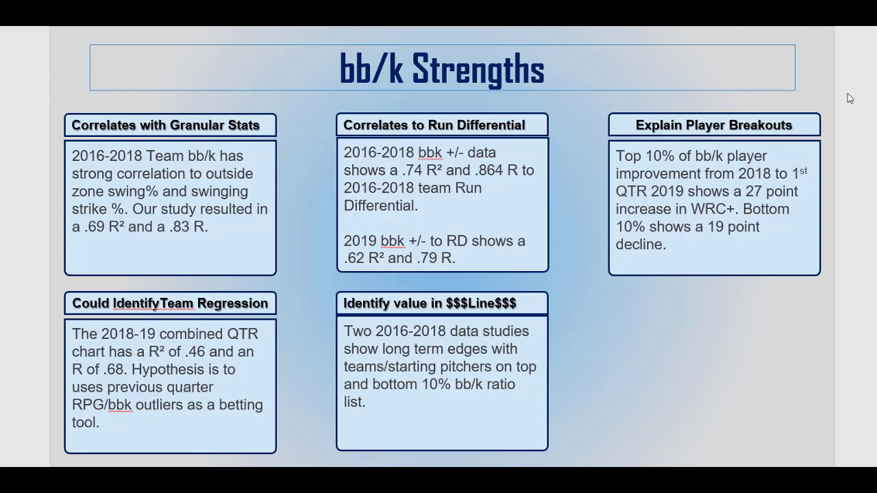
Switch to the Excel workbook and filter the 2016-18 SP pitcher table's bb/k column to the bottom 10 percent.
{"action": "key", "text": "alt+Tab"}
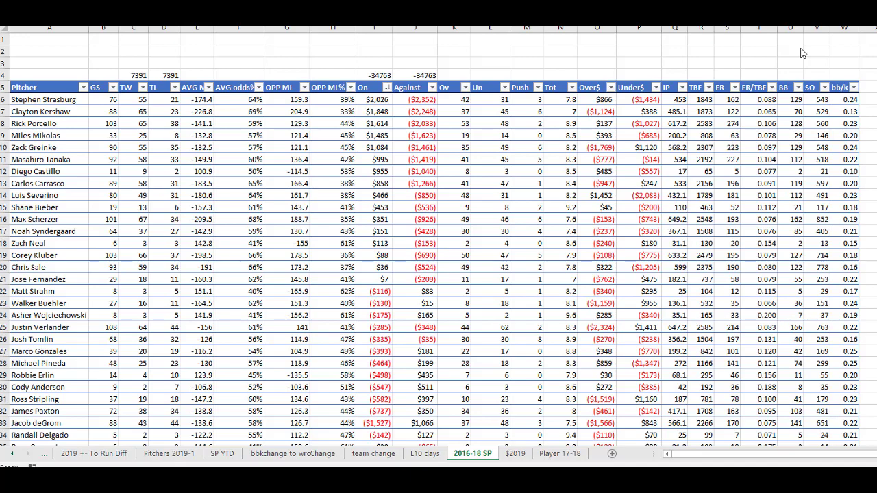
{"action": "left_click", "coordinate": [854, 89]}
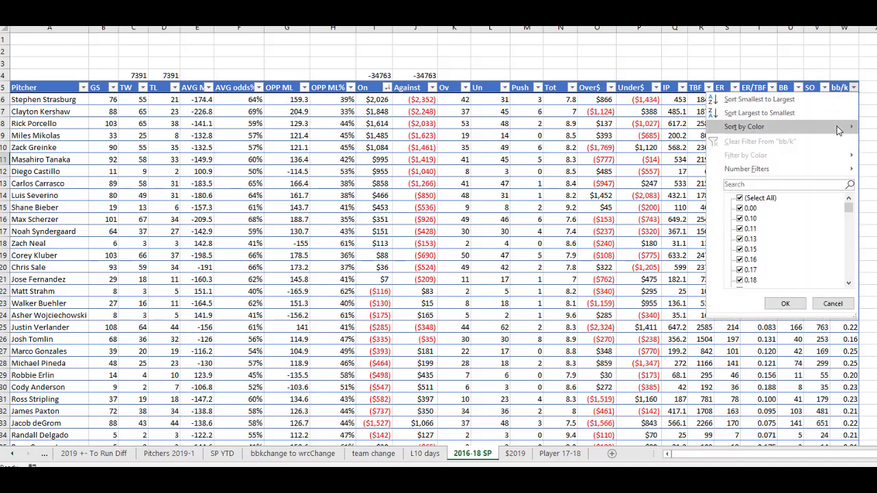
{"action": "mouse_move", "coordinate": [807, 168]}
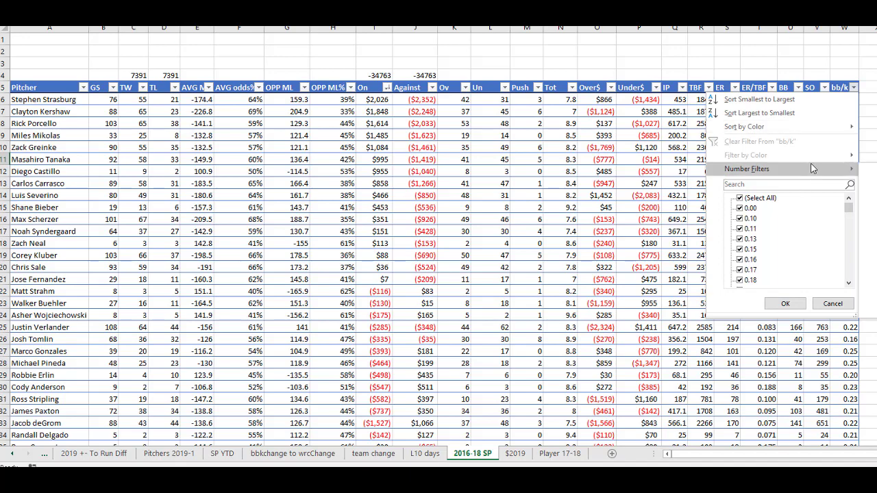
{"action": "left_click", "coordinate": [867, 268]}
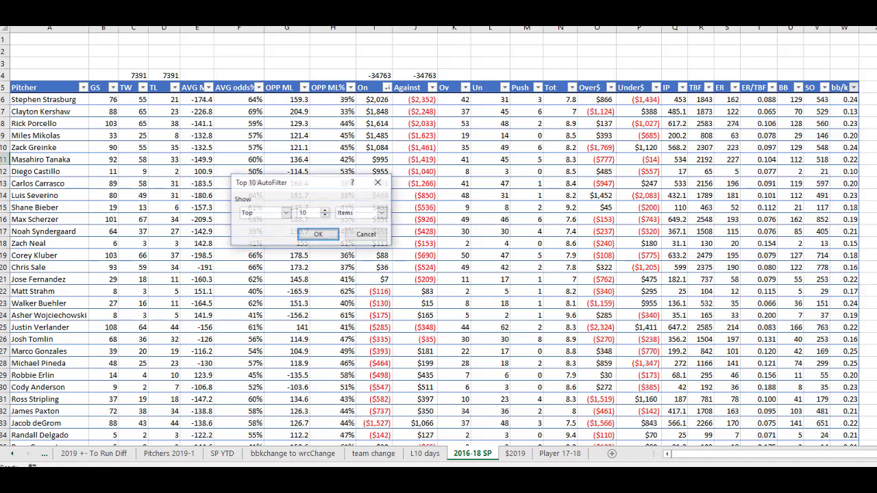
{"action": "left_click", "coordinate": [284, 214]}
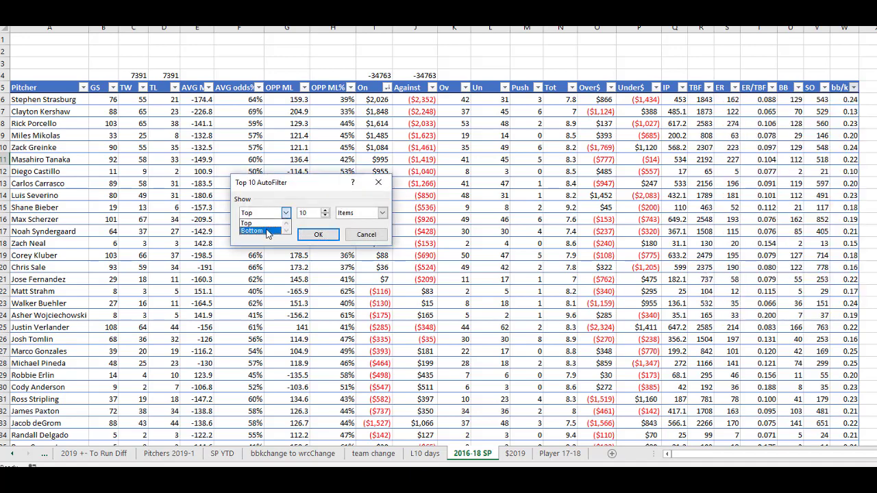
{"action": "left_click", "coordinate": [253, 231]}
{"action": "left_click", "coordinate": [382, 213]}
{"action": "left_click", "coordinate": [366, 232]}
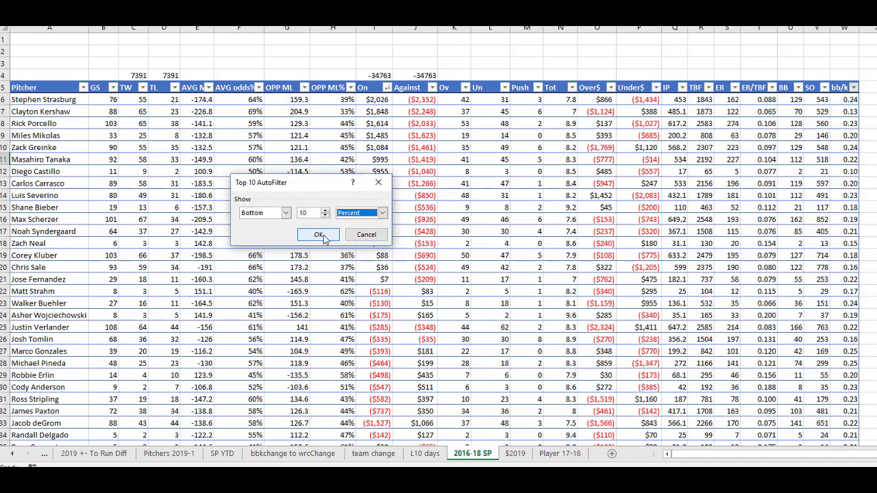
{"action": "left_click", "coordinate": [319, 235]}
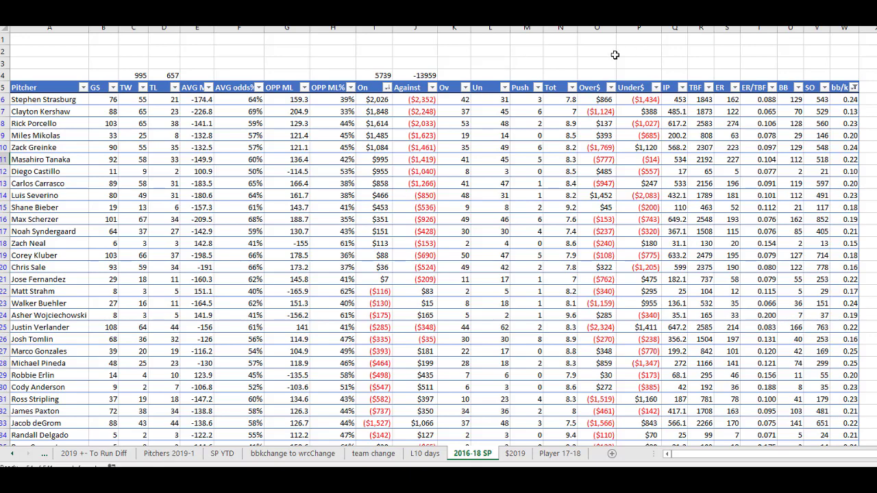
Change the pitcher table's bb/k filter to show the top 10 percent.
{"action": "left_click", "coordinate": [854, 88]}
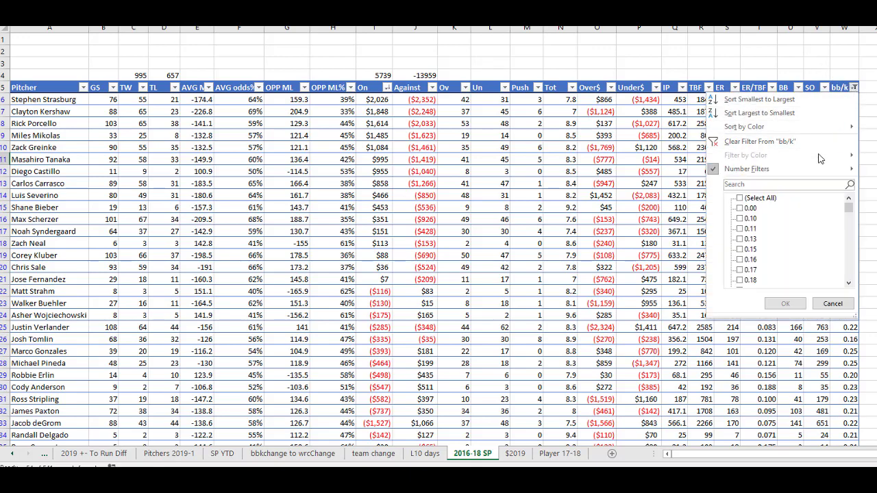
{"action": "mouse_move", "coordinate": [820, 169]}
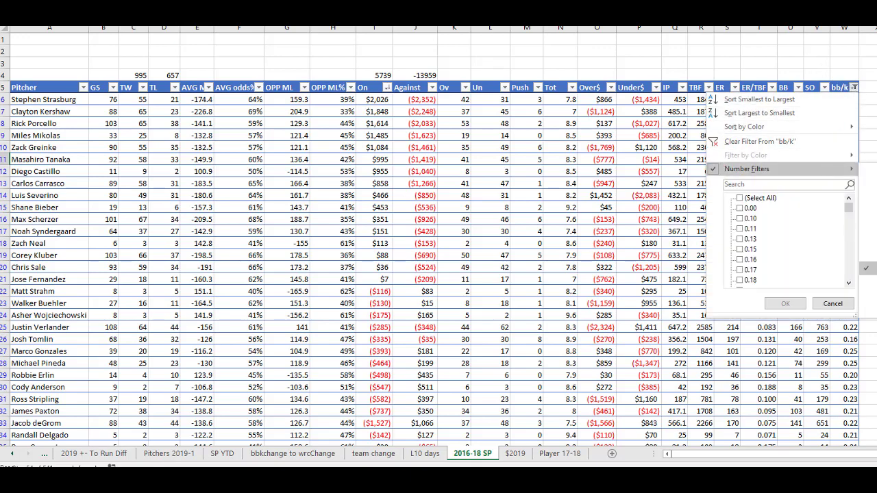
{"action": "left_click", "coordinate": [869, 268]}
{"action": "left_click", "coordinate": [287, 214]}
{"action": "left_click", "coordinate": [286, 214]}
{"action": "left_click", "coordinate": [277, 224]}
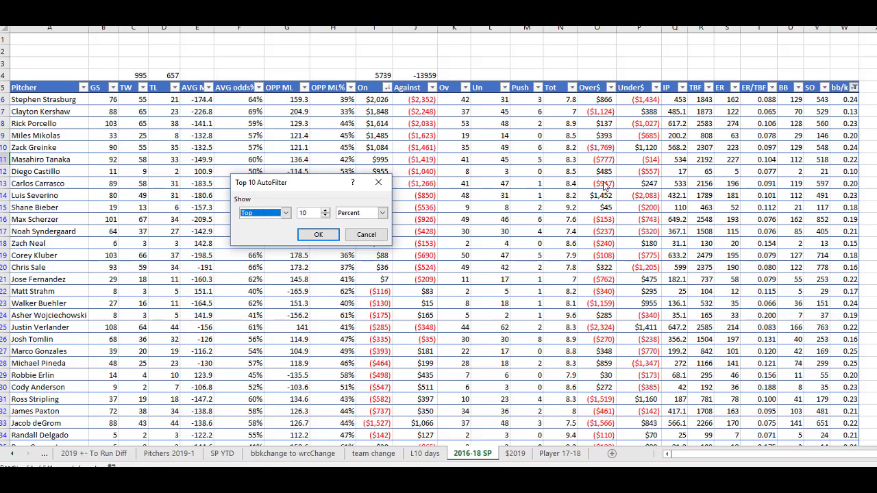
{"action": "left_click", "coordinate": [317, 235]}
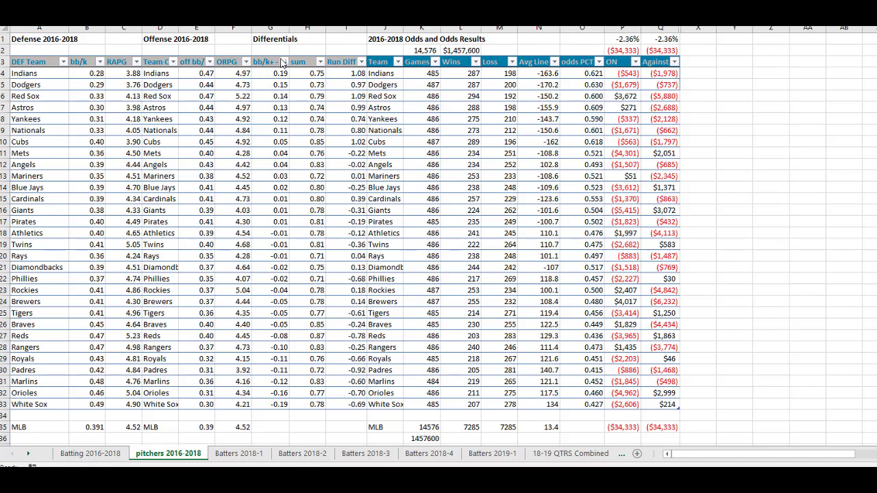
Filter the team table on the pitchers 2016-2018 sheet to the top 5 items of the bb/k+ - column.
{"action": "key", "text": "Down"}
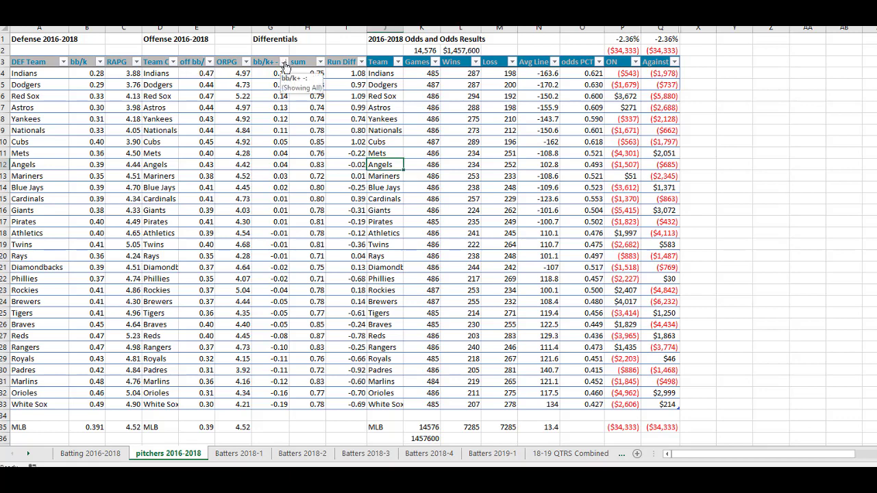
{"action": "left_click", "coordinate": [284, 63]}
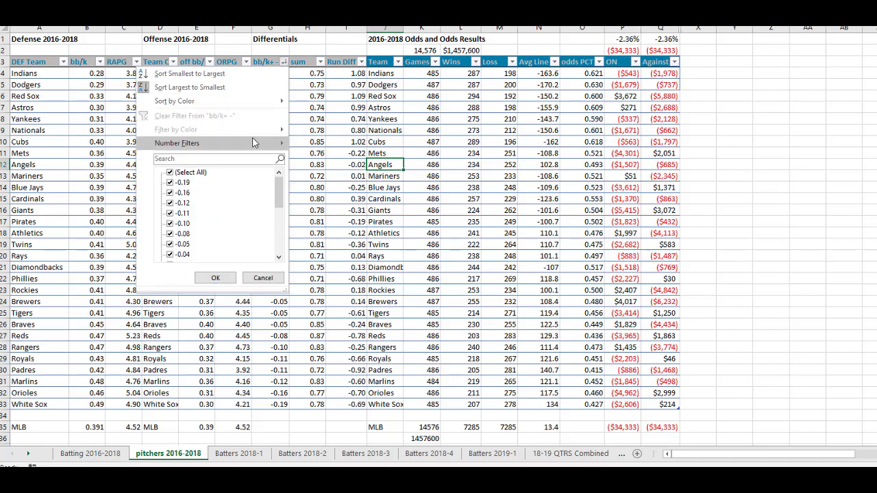
{"action": "mouse_move", "coordinate": [277, 142]}
{"action": "left_click", "coordinate": [337, 244]}
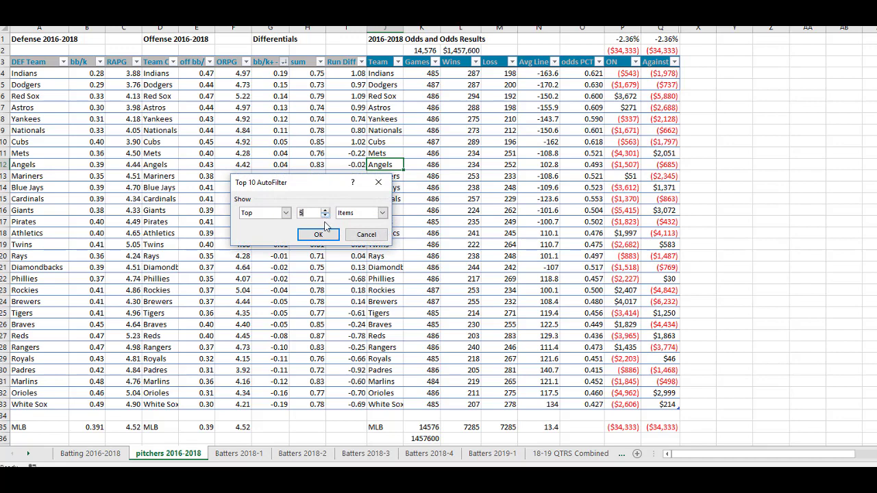
{"action": "left_click", "coordinate": [318, 234]}
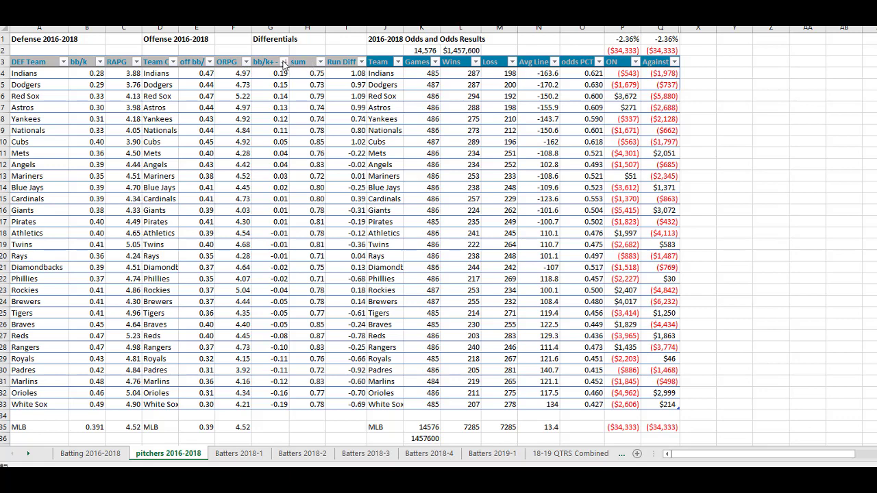
Apply the top 5 items filter again to the bb/k+ - differential column of the 2016-2018 team table.
{"action": "left_click", "coordinate": [384, 165]}
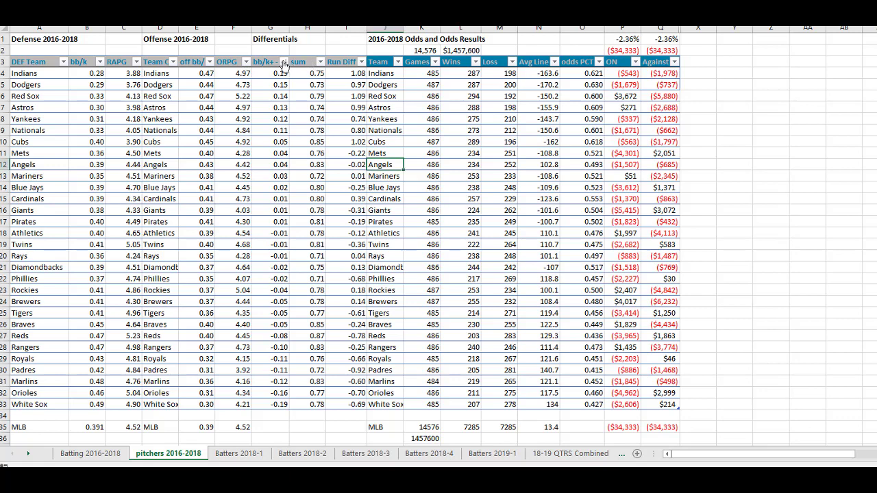
{"action": "left_click", "coordinate": [285, 63]}
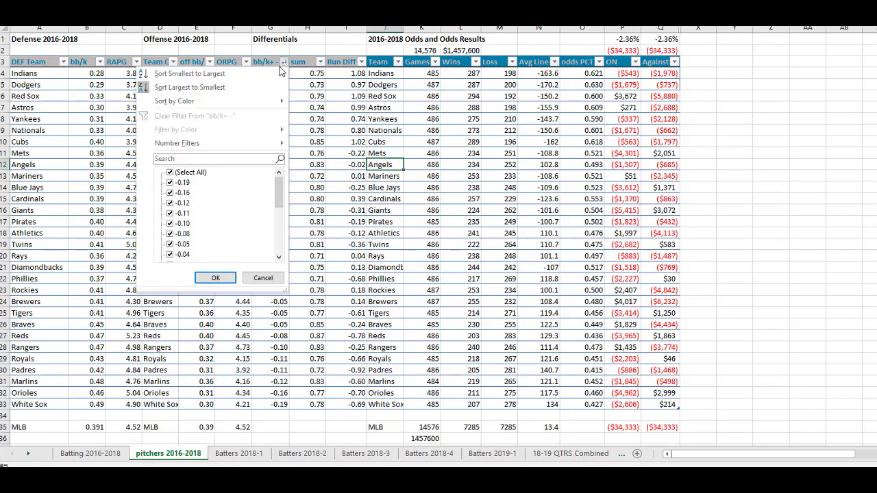
{"action": "mouse_move", "coordinate": [270, 143]}
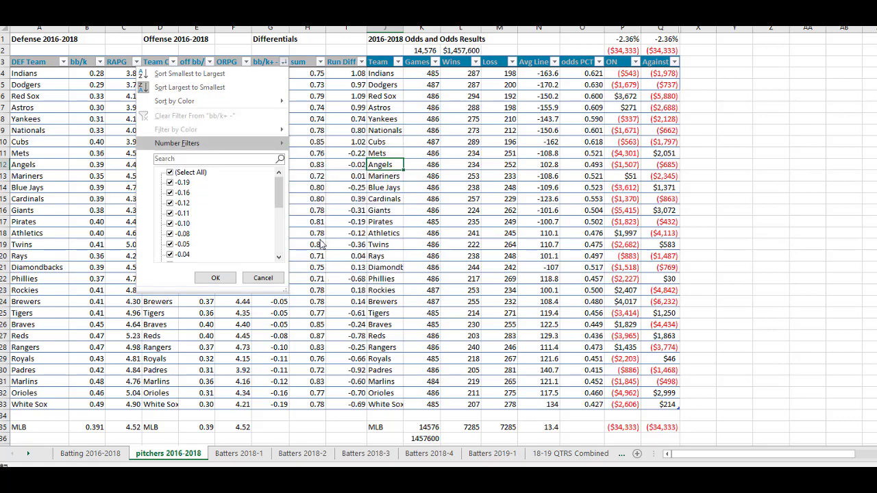
{"action": "left_click", "coordinate": [320, 241]}
{"action": "left_click", "coordinate": [325, 217]}
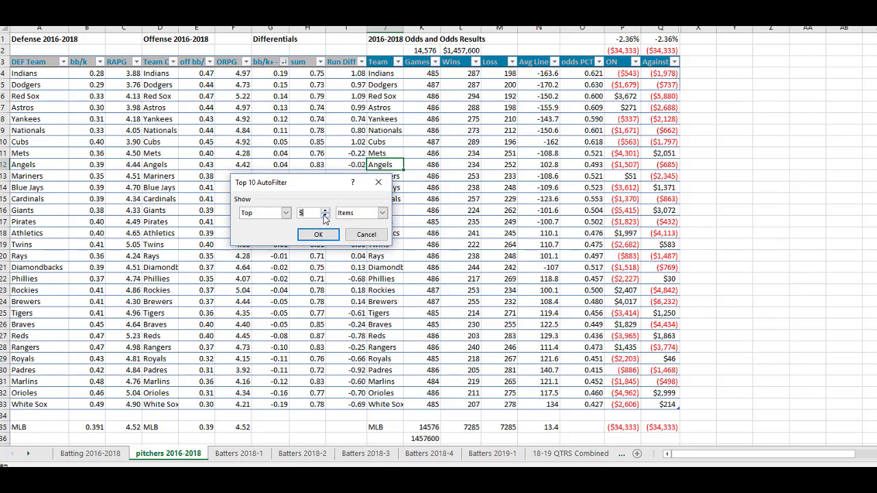
{"action": "left_click", "coordinate": [317, 235]}
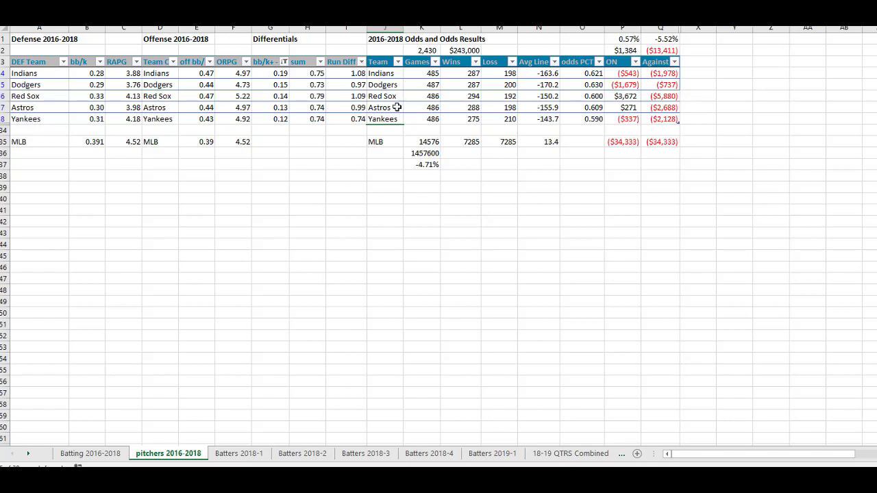
Switch the team table's bb/k+ - filter to show the bottom 5 teams.
{"action": "left_click", "coordinate": [285, 62]}
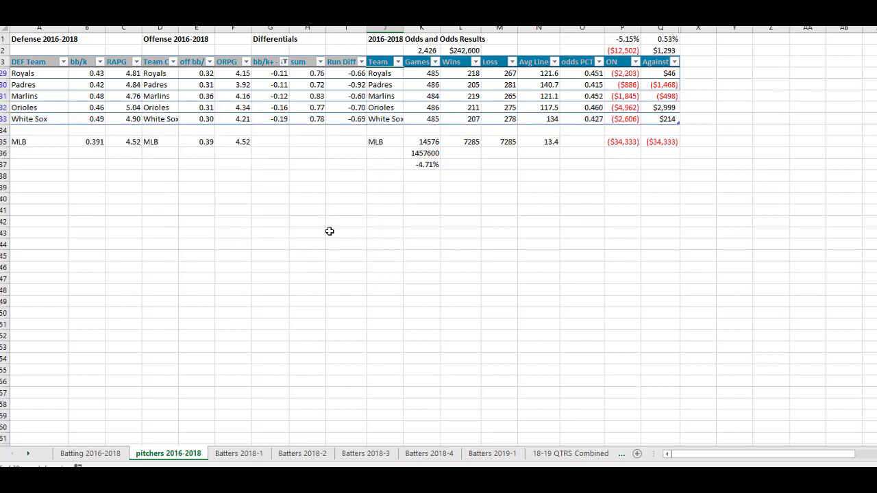